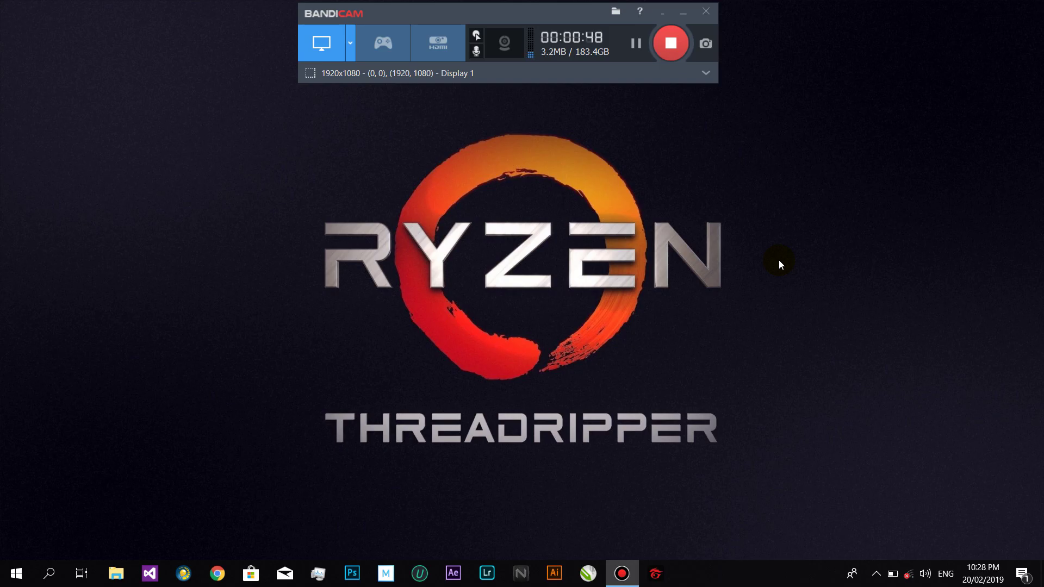
left_click(20, 578)
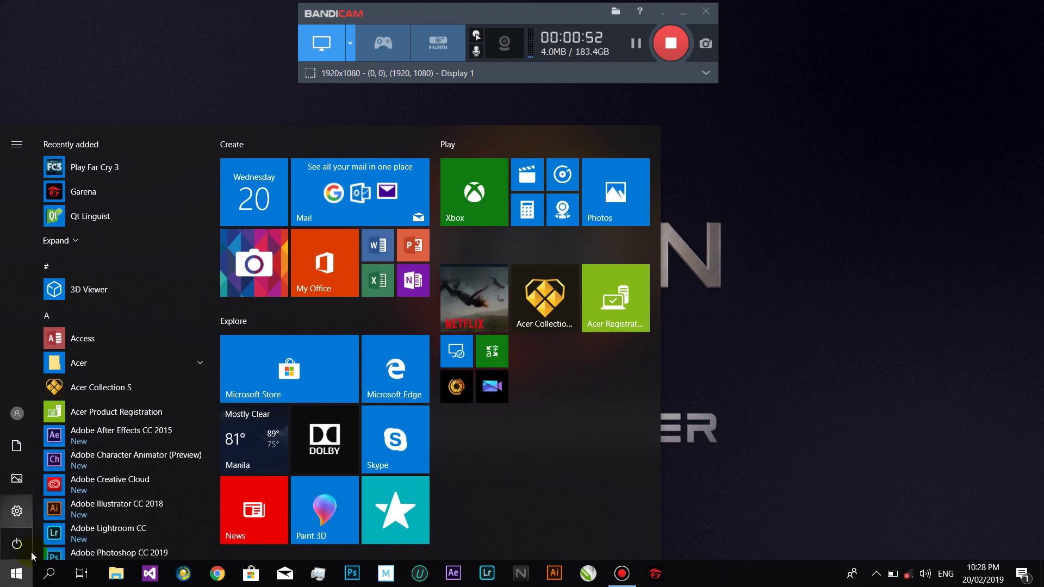
left_click(127, 578)
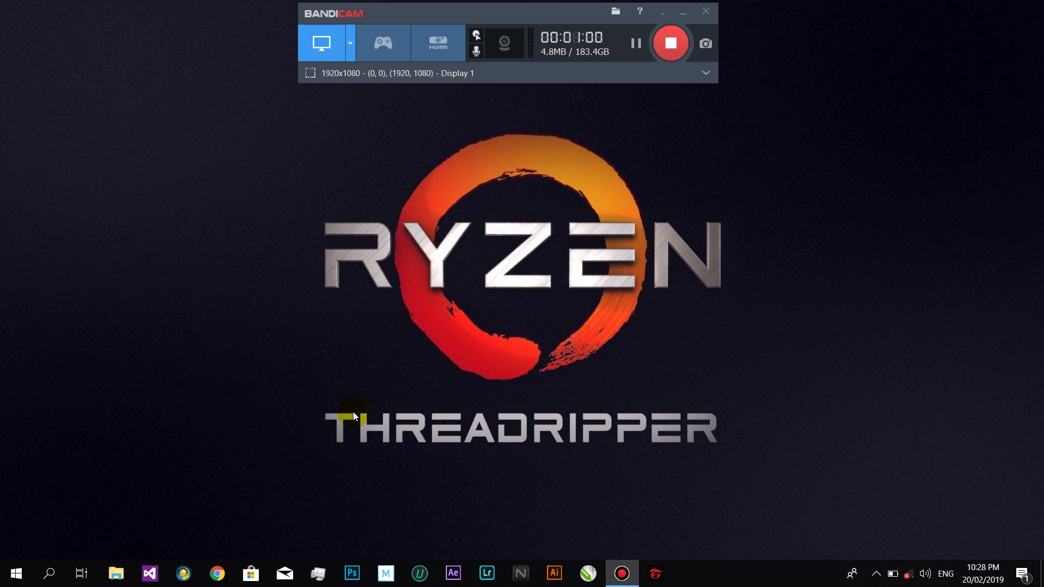
Open the system properties of This PC from File Explorer and minimize the File Explorer window
key("super+e")
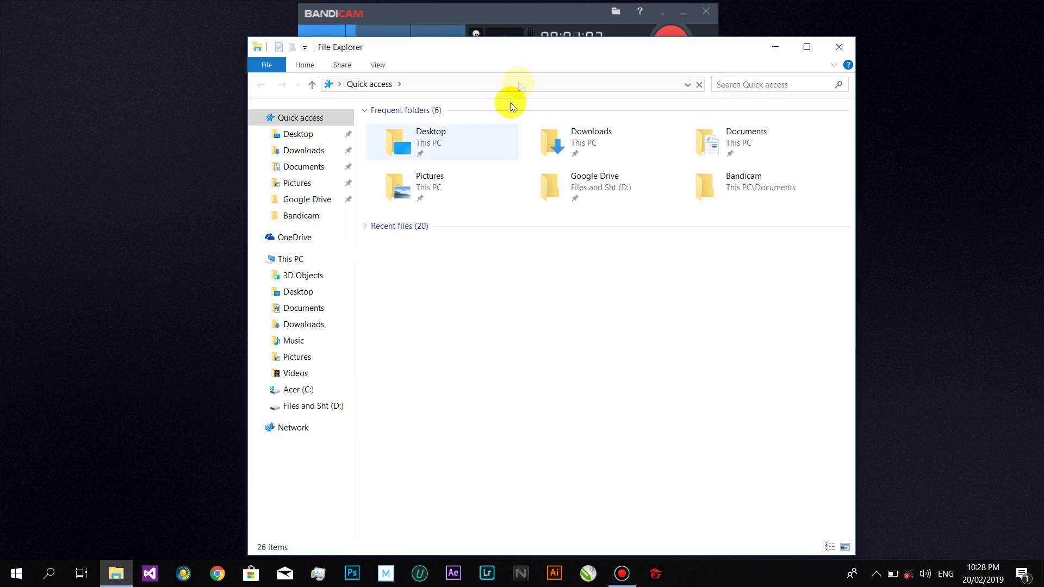
left_click_drag(541, 52, 499, 52)
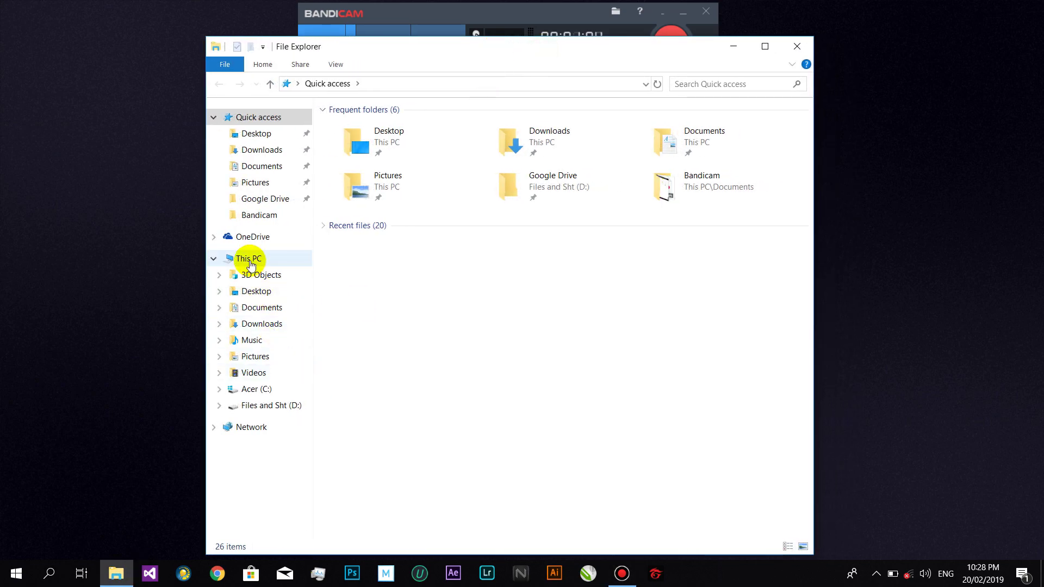
right_click(236, 259)
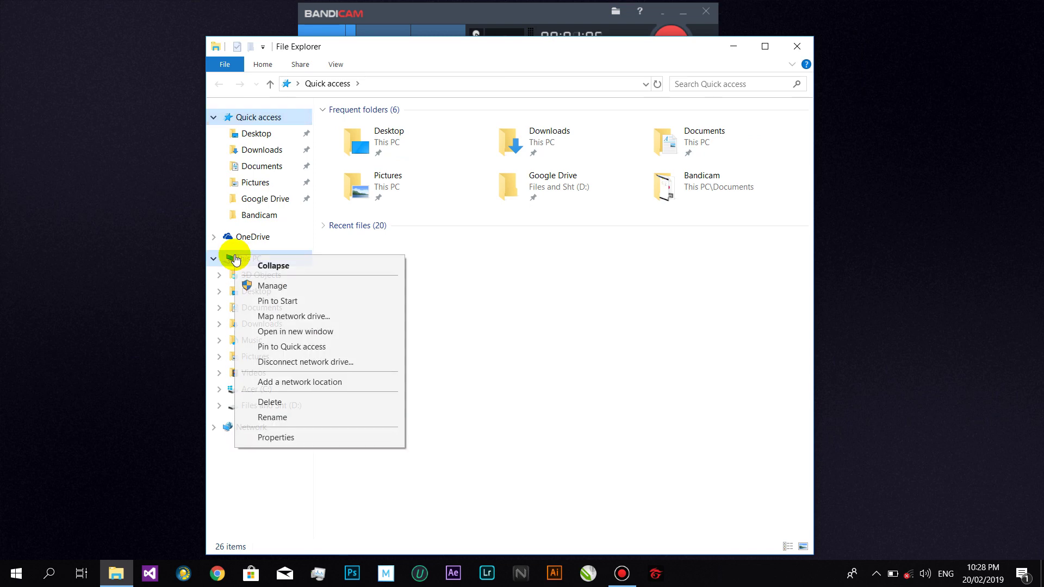
left_click(303, 438)
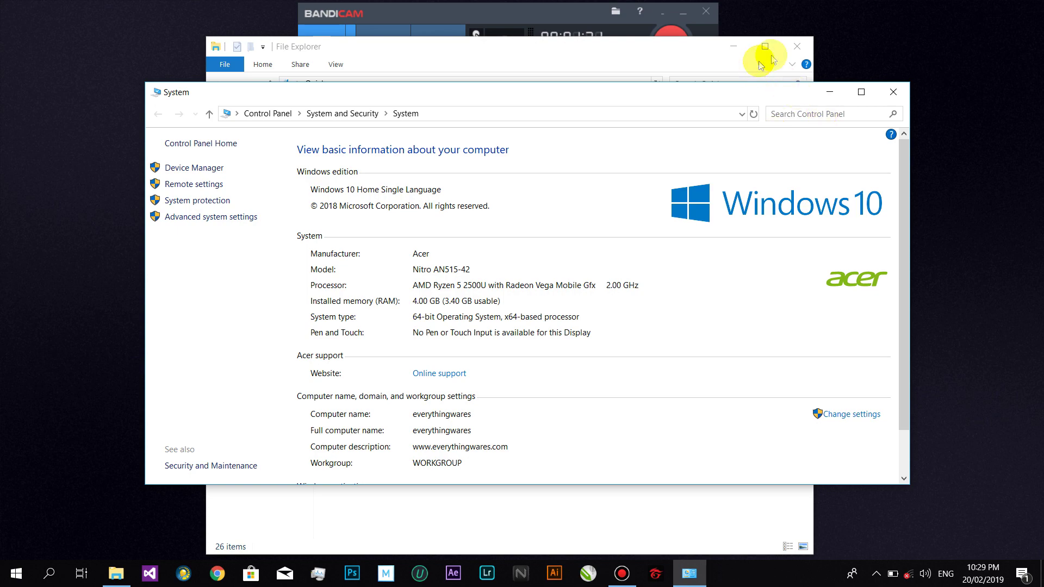
left_click(734, 46)
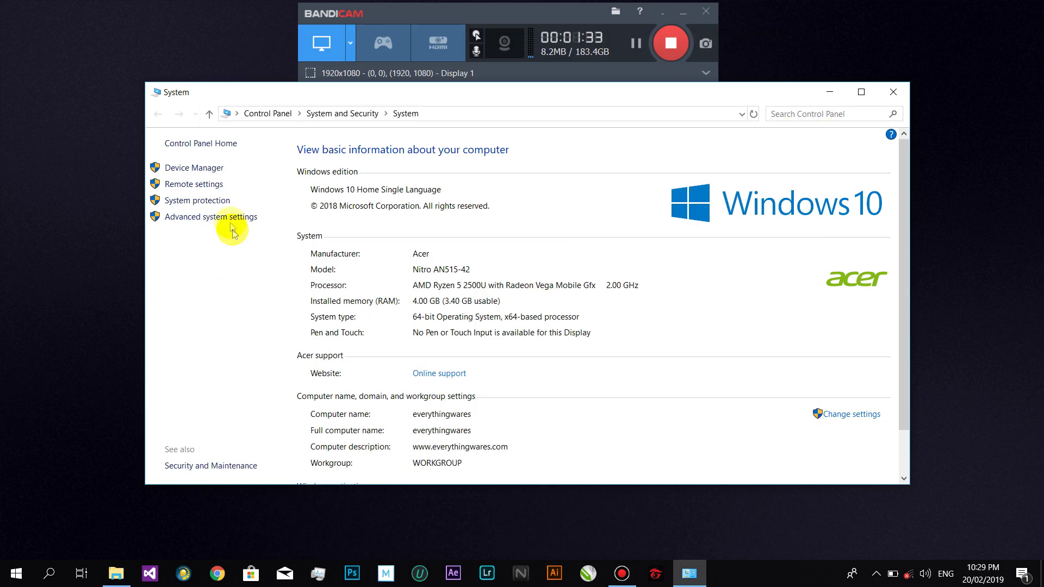
Open the Performance settings from the advanced system settings, with the System window minimized out of the way
left_click(197, 216)
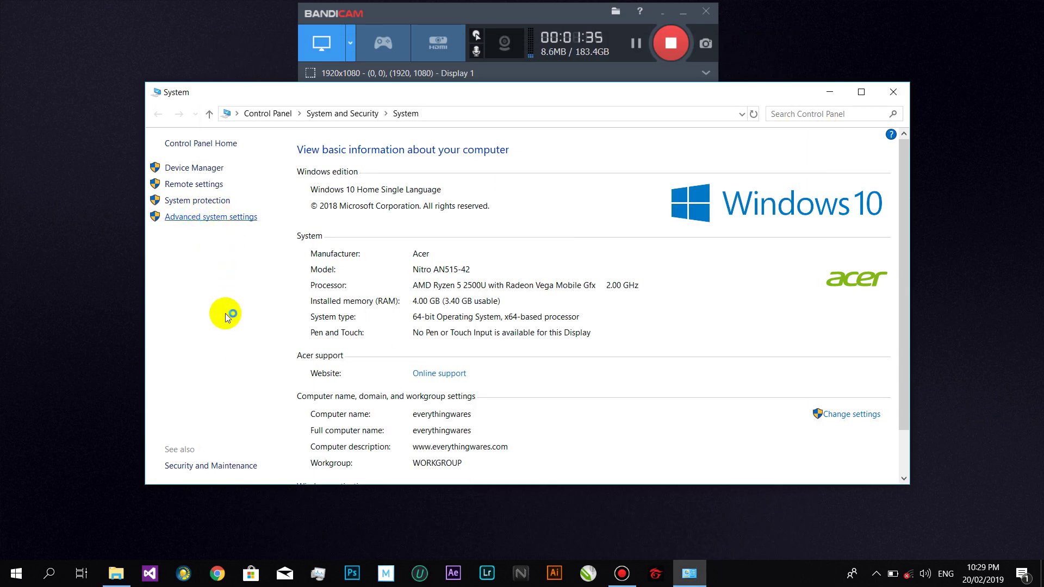
left_click(830, 94)
left_click_drag(207, 59, 304, 80)
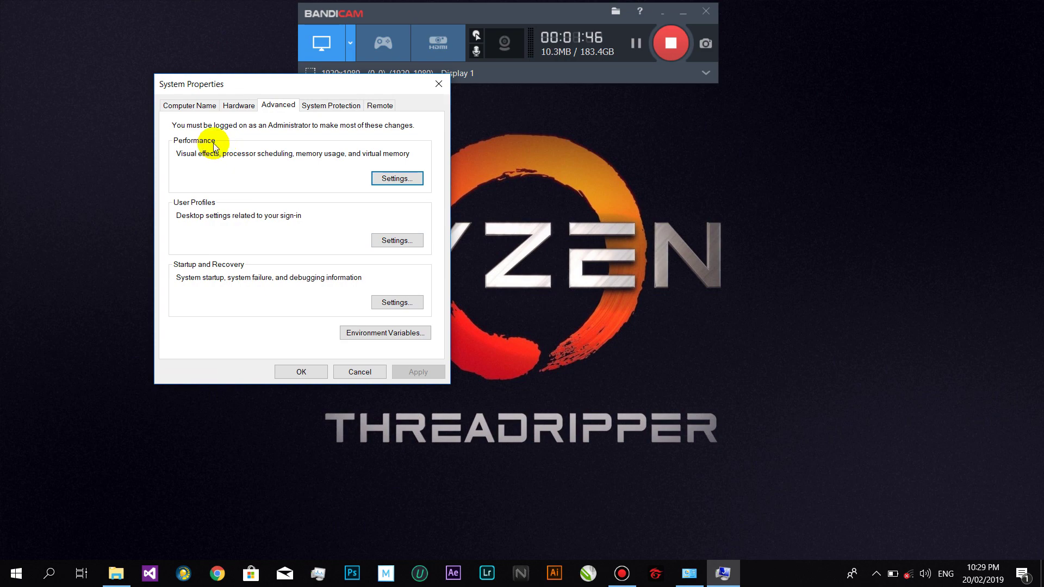
left_click(393, 177)
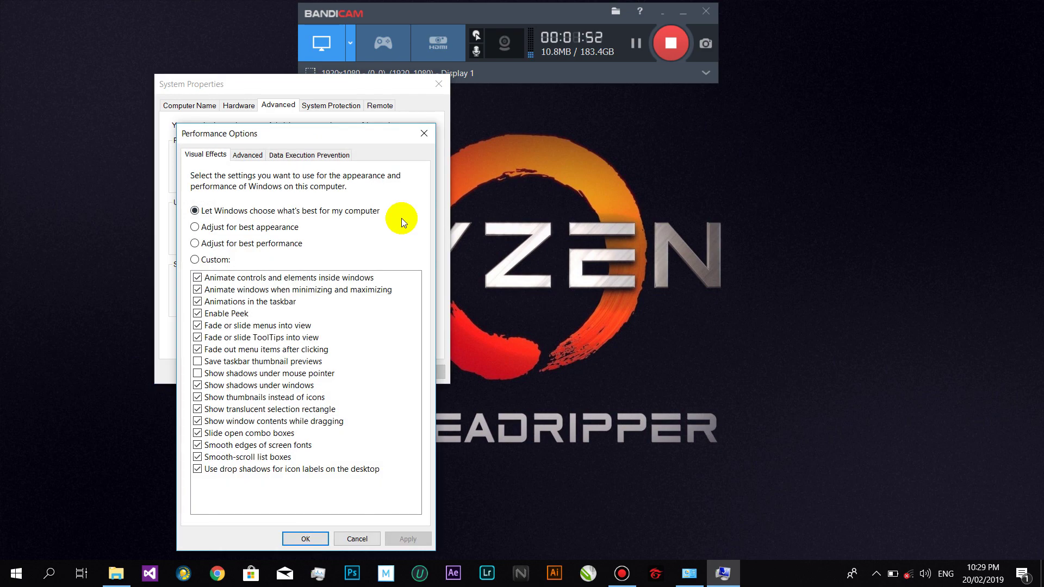
left_click_drag(297, 134, 282, 106)
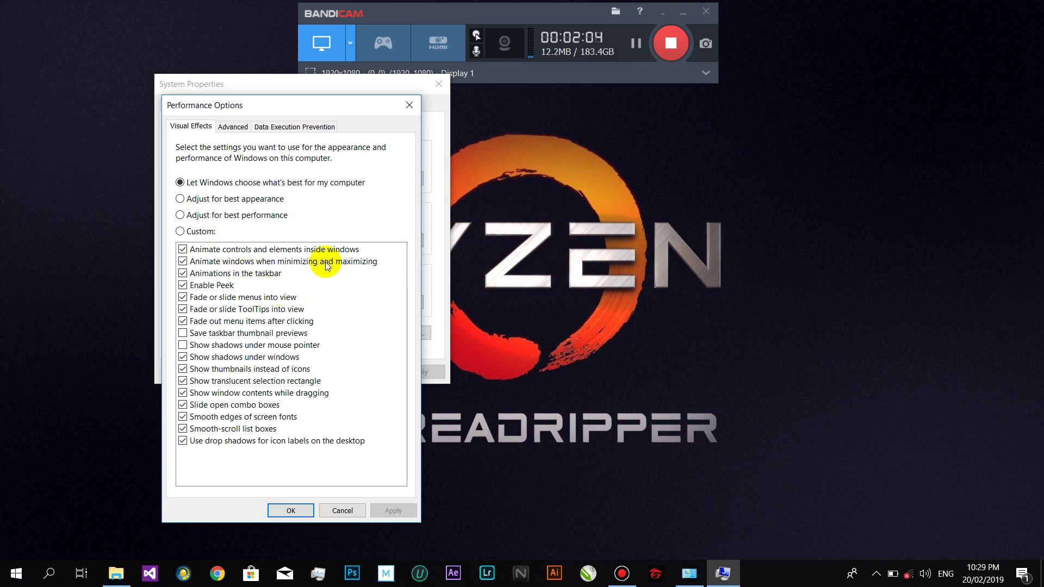
Turn off the control, minimize/maximize and taskbar animations, Enable Peek, and the fade effects for menus, ToolTips and clicked menu items
left_click(183, 252)
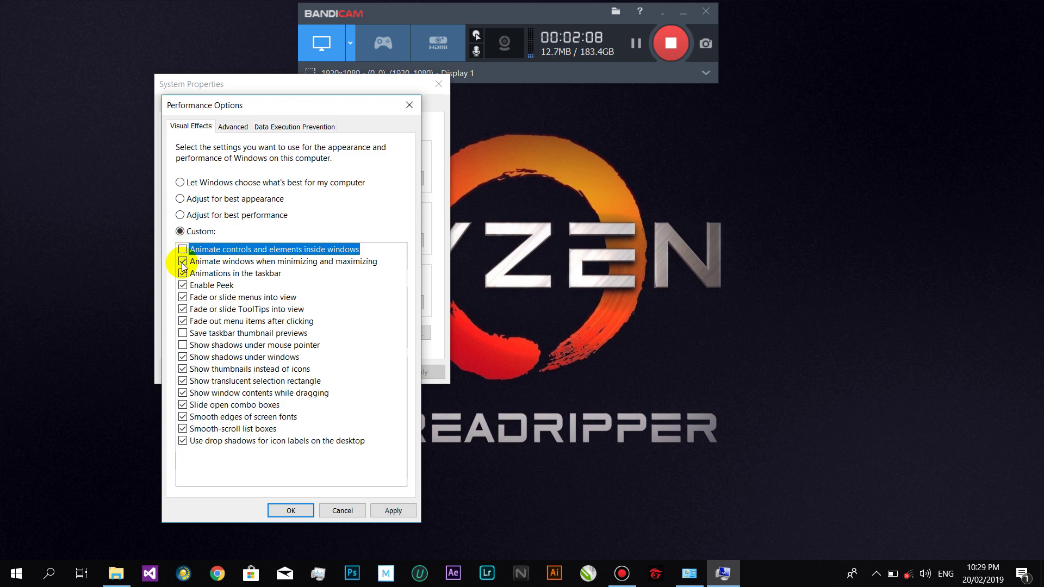
left_click(182, 263)
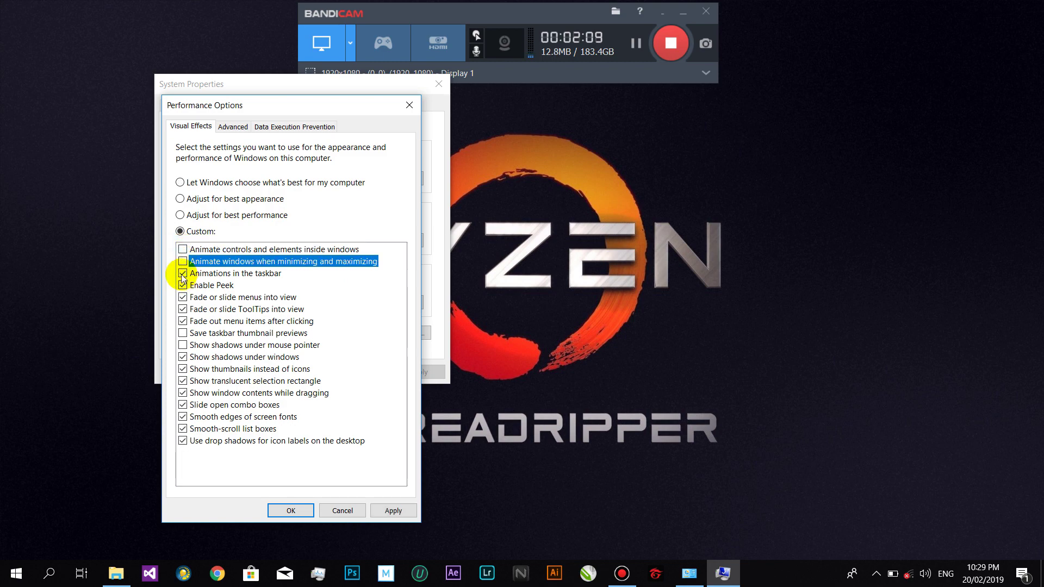
left_click(183, 276)
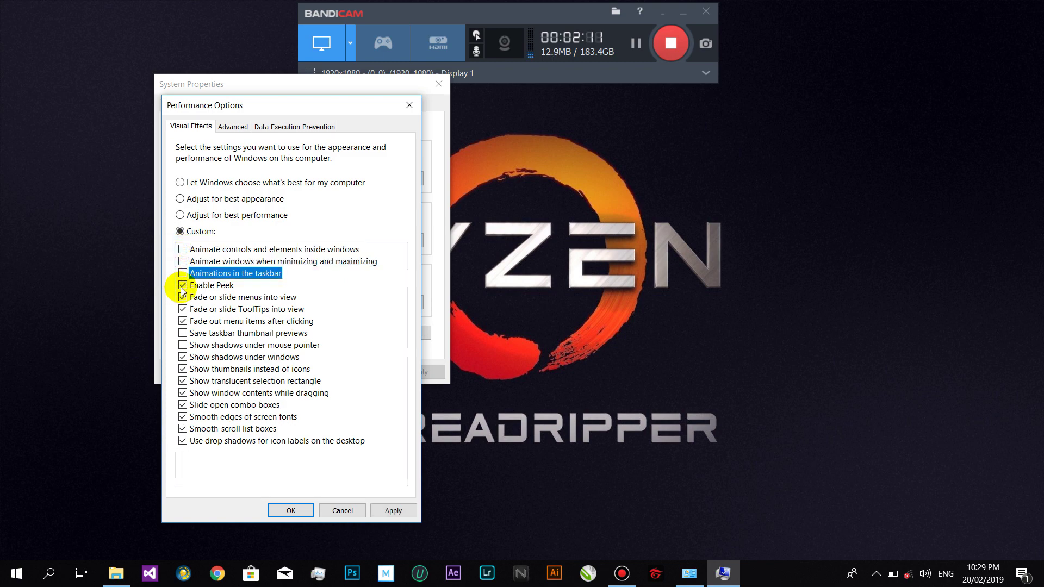
left_click(182, 287)
left_click(183, 298)
left_click(183, 310)
left_click(184, 321)
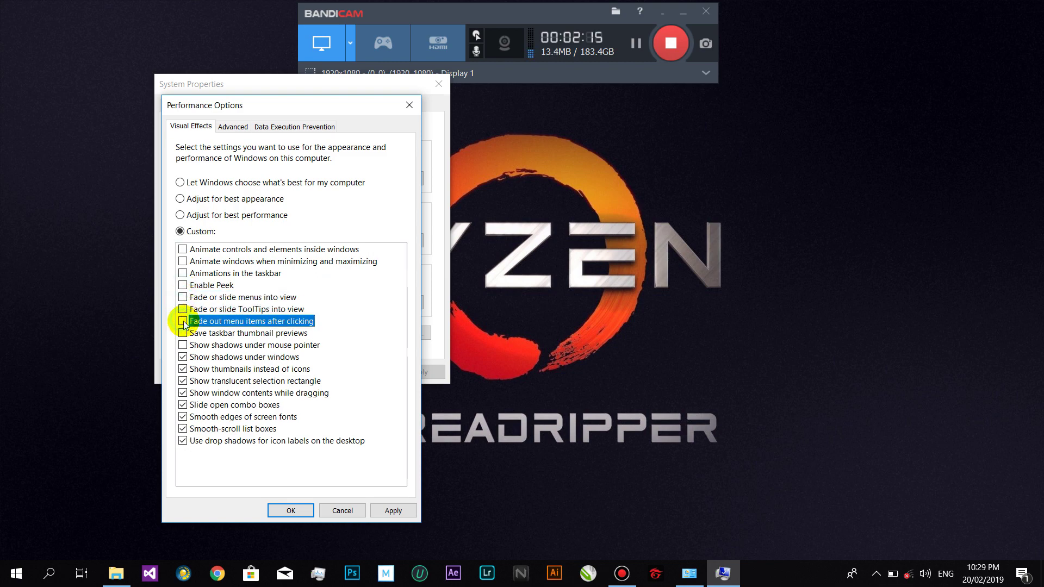
Turn off shadows under windows, thumbnails instead of icons, the translucent selection rectangle, window contents while dragging, and sliding combo boxes
left_click(183, 333)
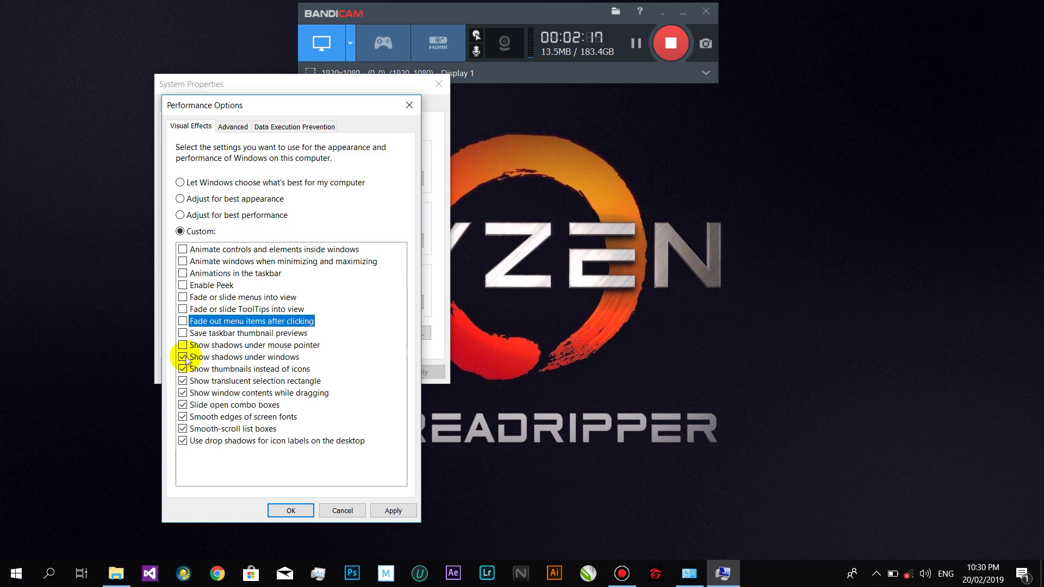
left_click(183, 358)
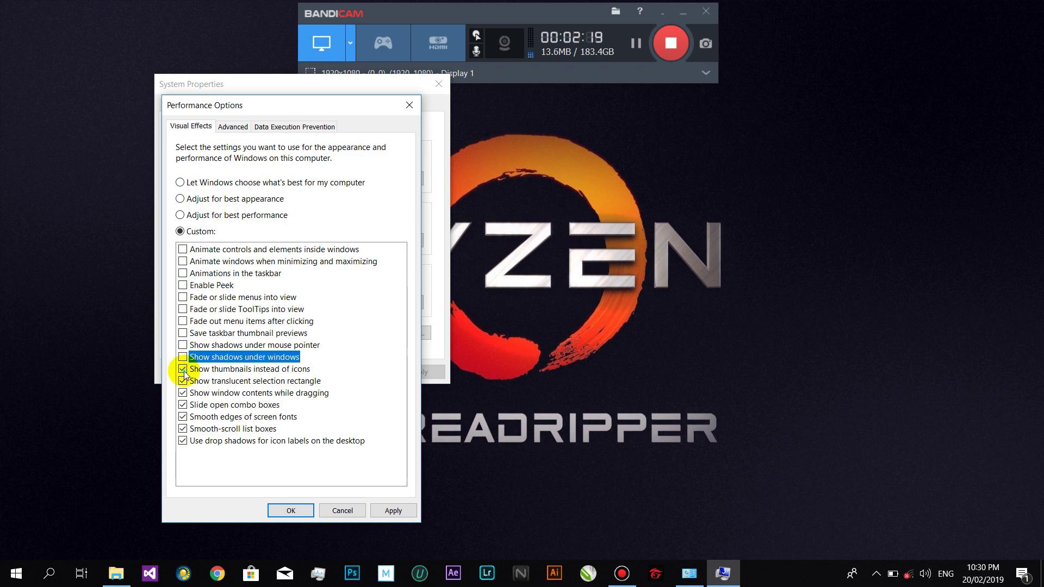
left_click(182, 370)
left_click(183, 381)
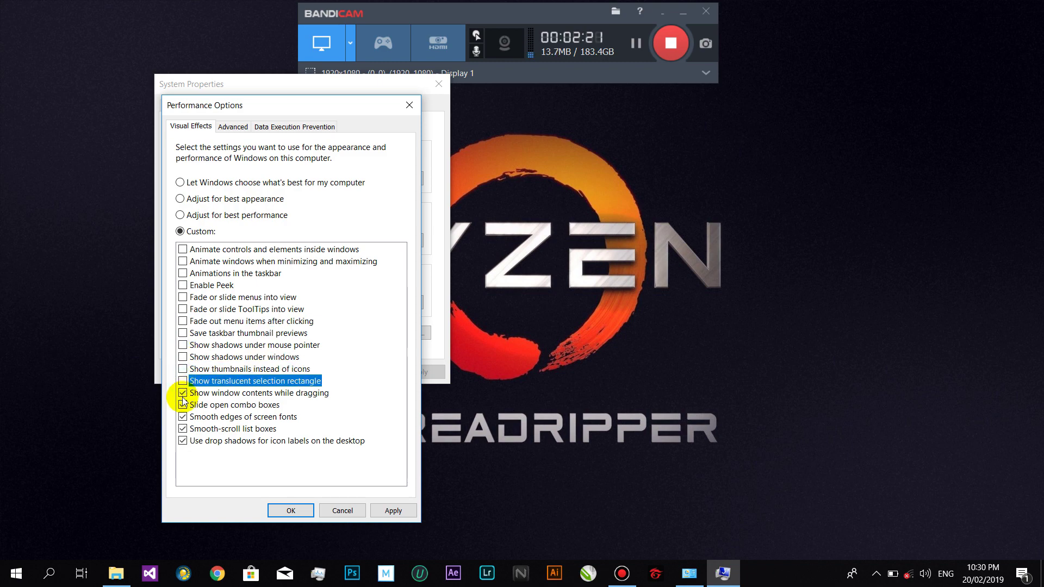
left_click(184, 394)
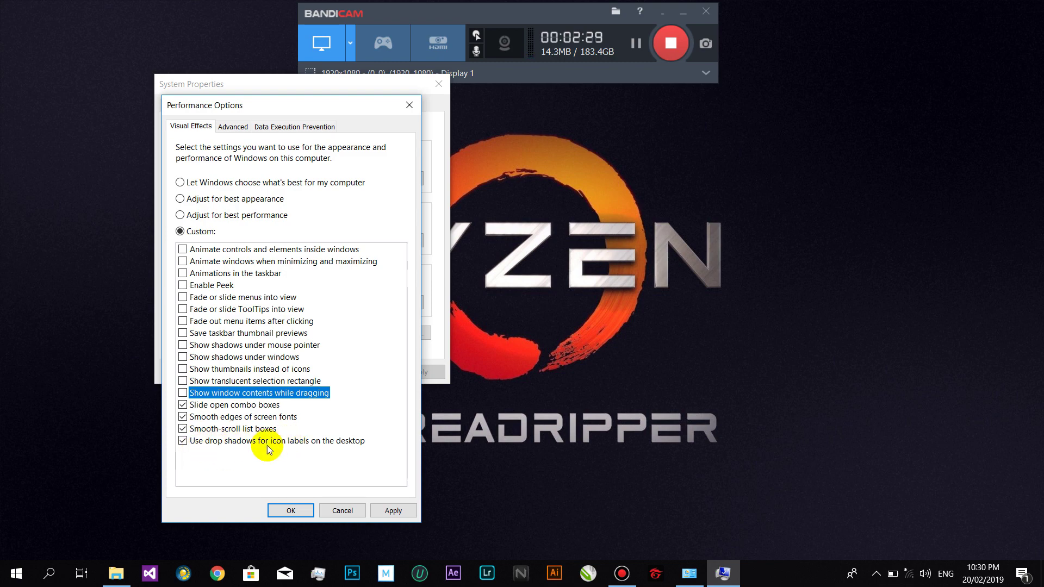
left_click(185, 409)
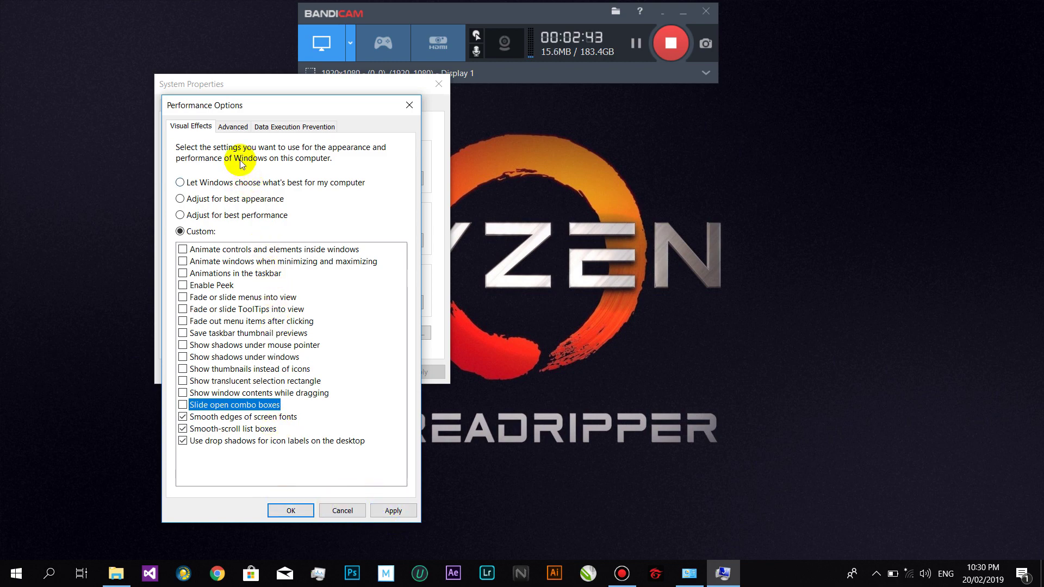
Apply the custom visual effects settings and close the Performance Options and System Properties dialogs
left_click_drag(276, 111, 601, 135)
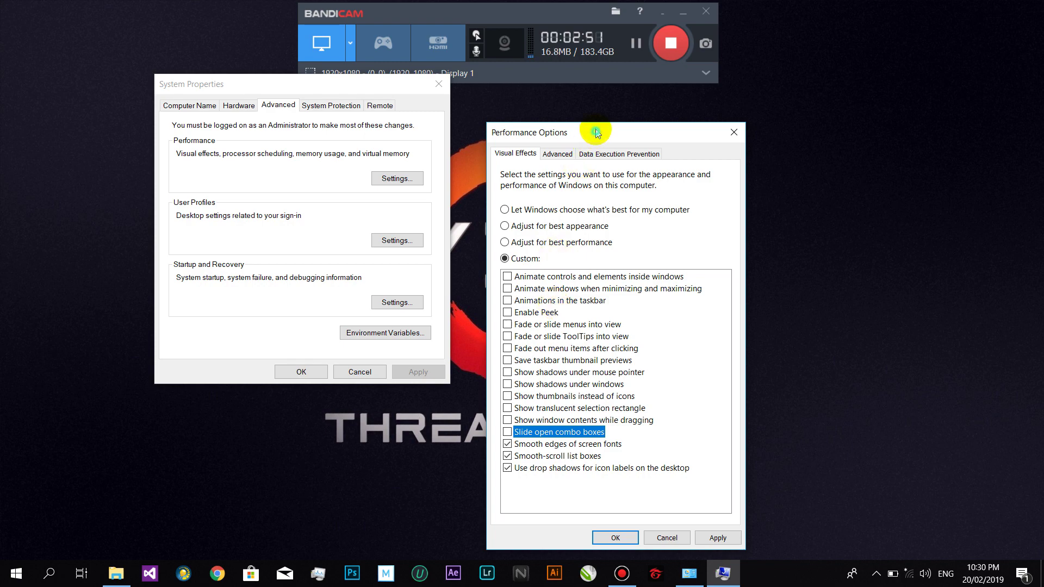
left_click_drag(595, 134, 596, 128)
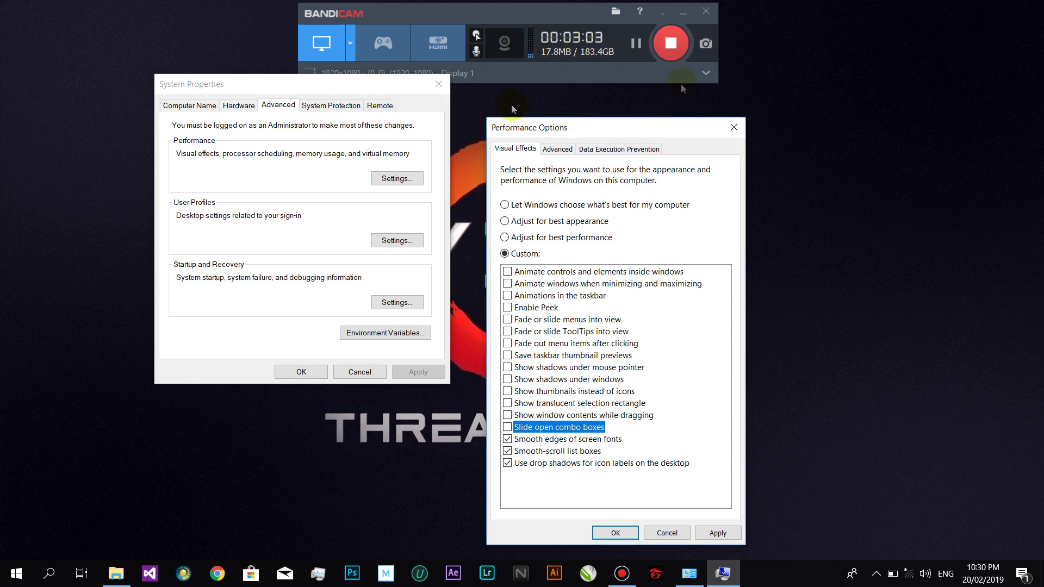
left_click(718, 533)
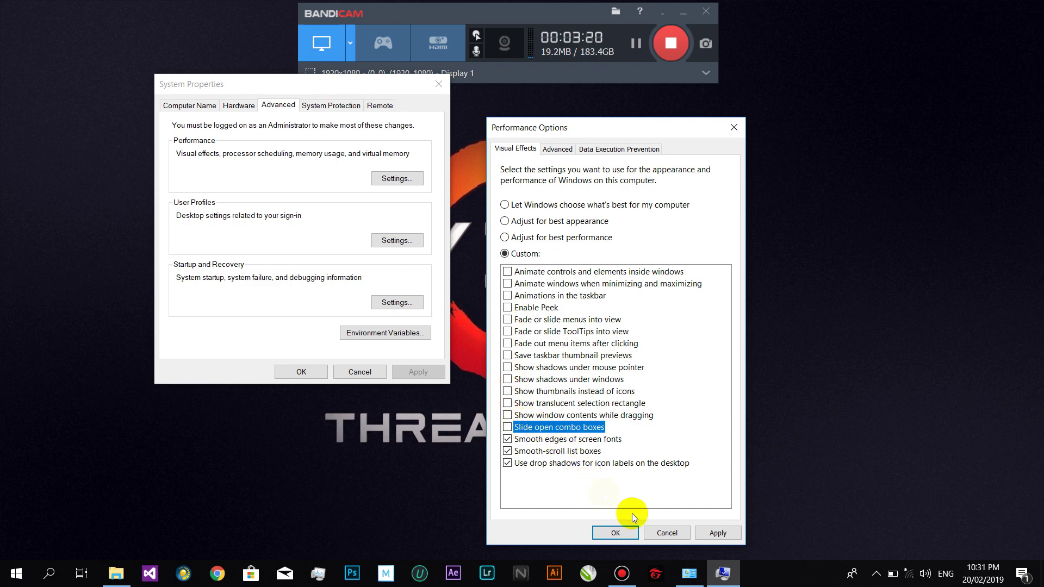
left_click(716, 532)
left_click(667, 533)
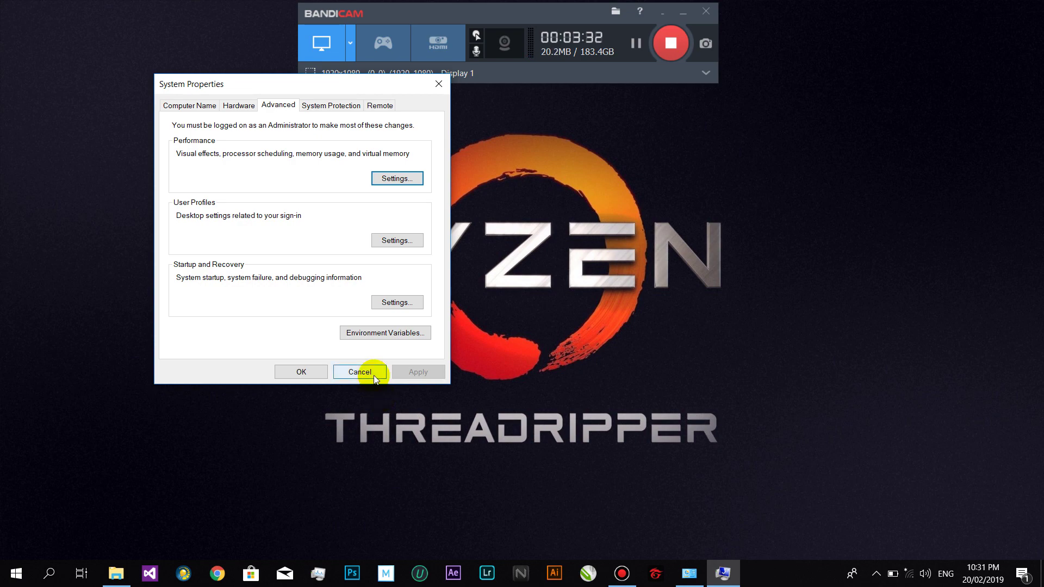
left_click(438, 83)
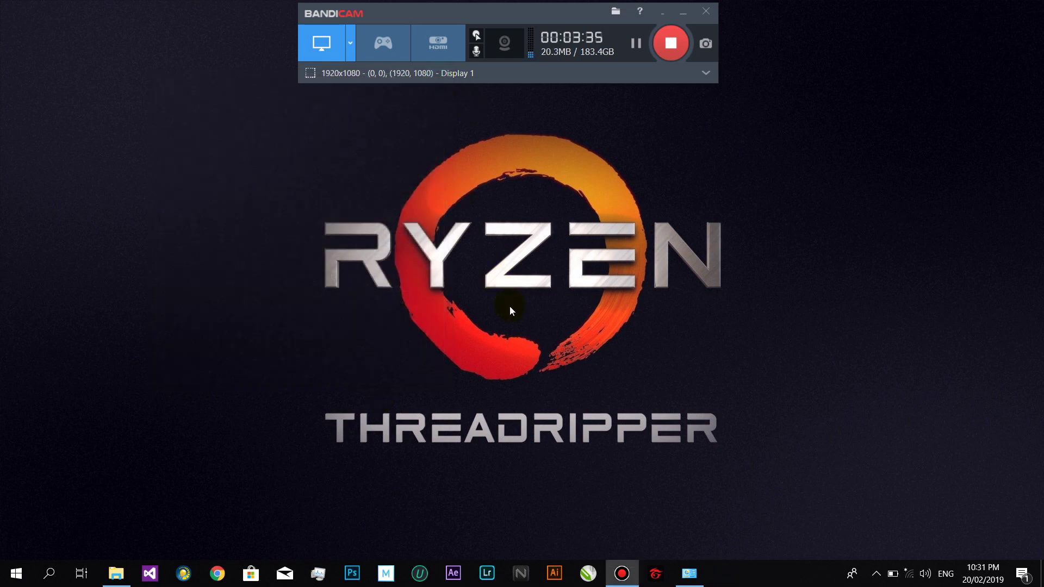